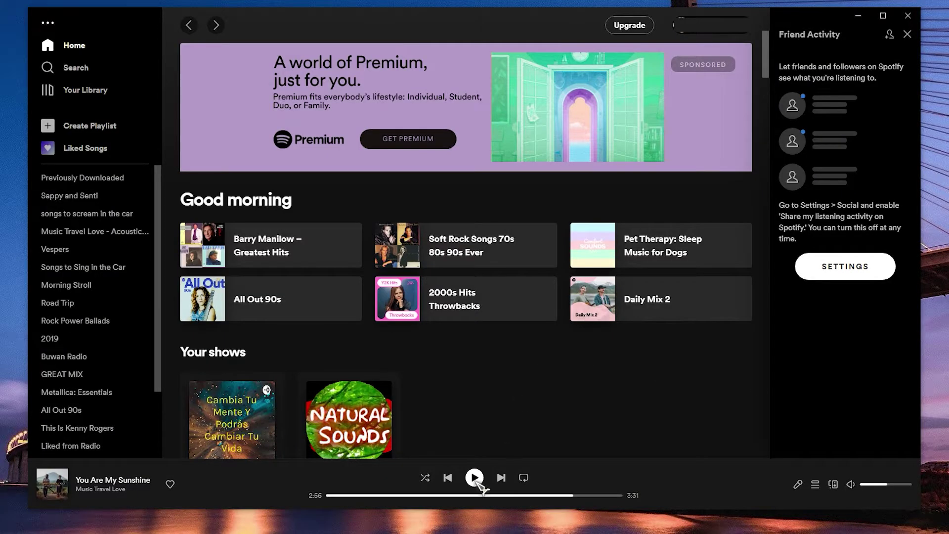
Play Daily Mix 2, then browse the recent searches and top genres on the Search page.
left_click(476, 480)
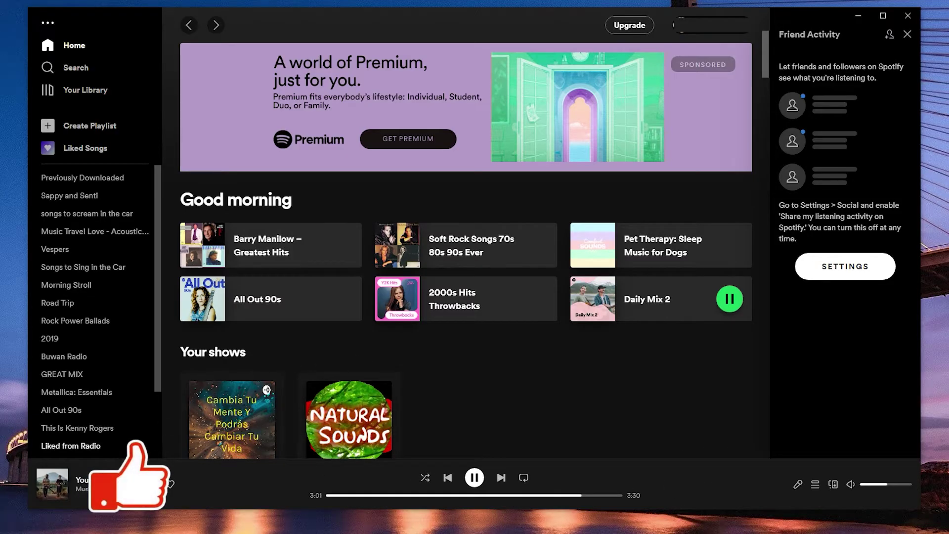
left_click(78, 70)
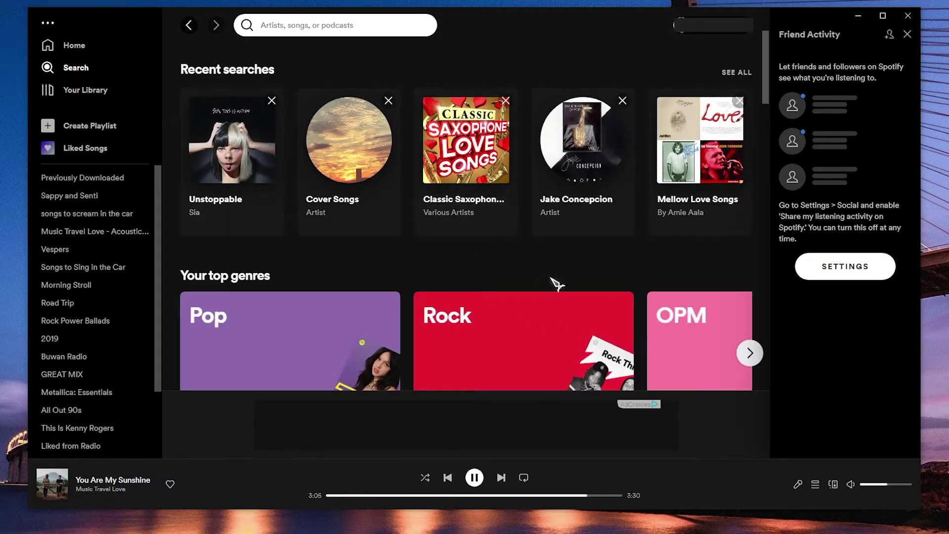
scroll(724, 262, "down", 2)
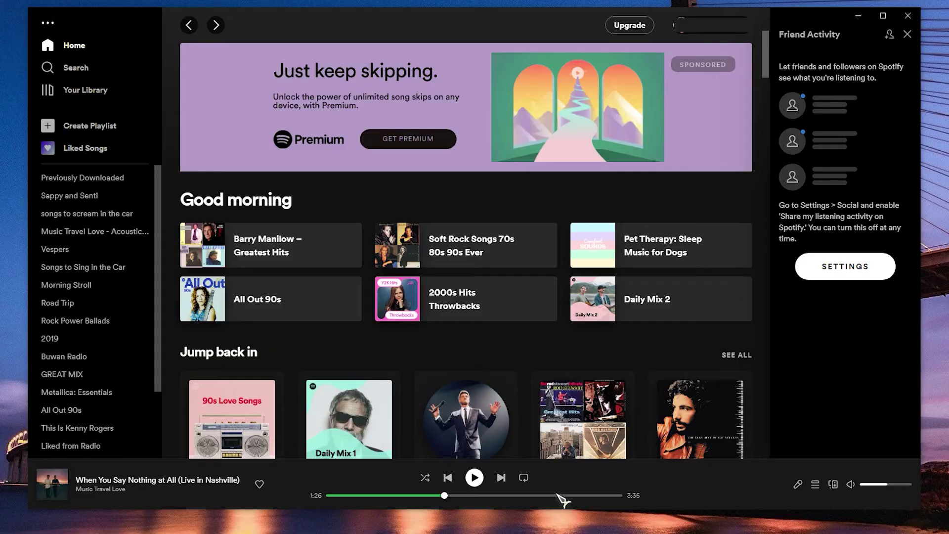
Show the About Spotify window from the Help menu, confirming version 1.1.88.612.gcc529952.
left_click(48, 23)
mouse_move(73, 102)
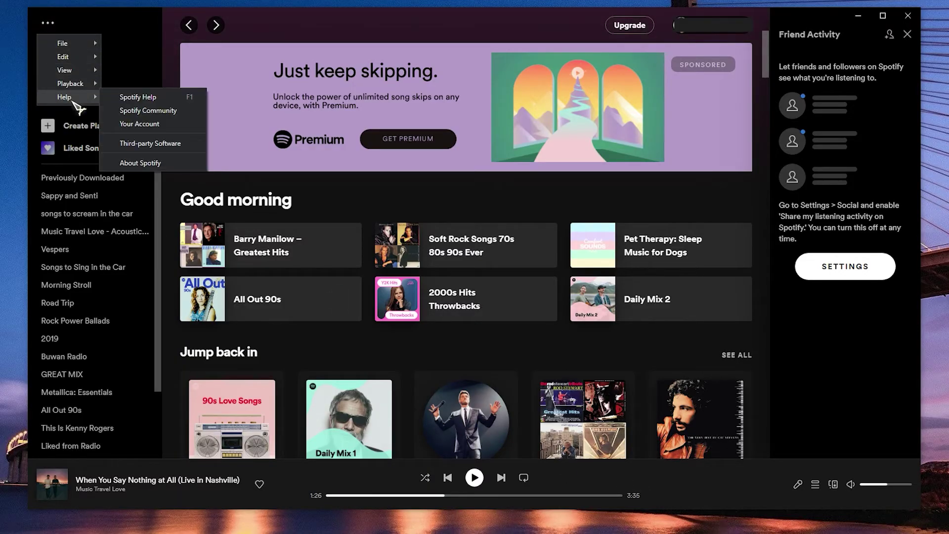
left_click(161, 163)
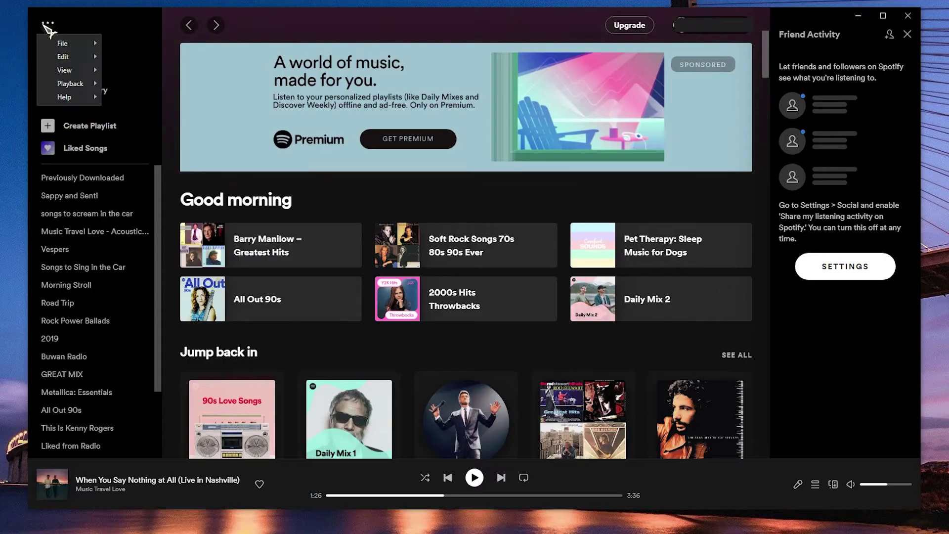
mouse_move(74, 96)
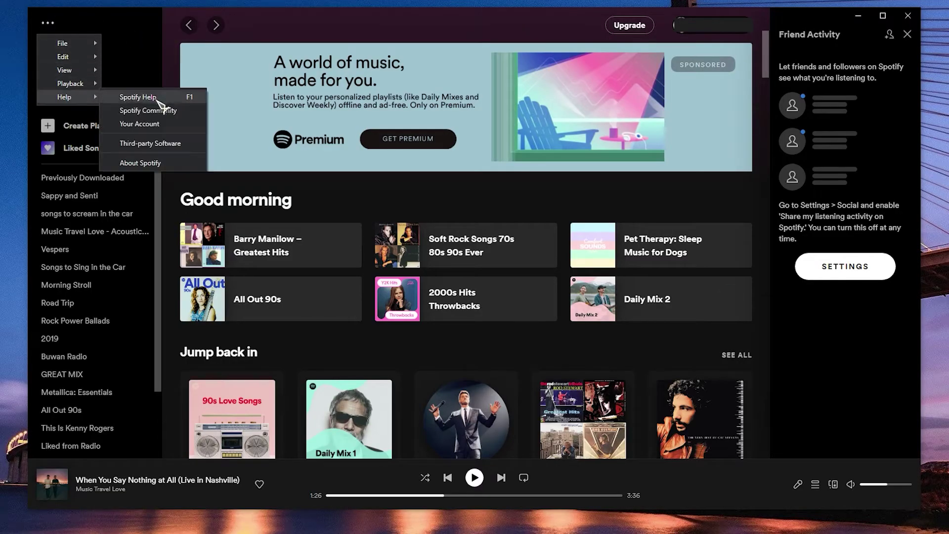
left_click(155, 162)
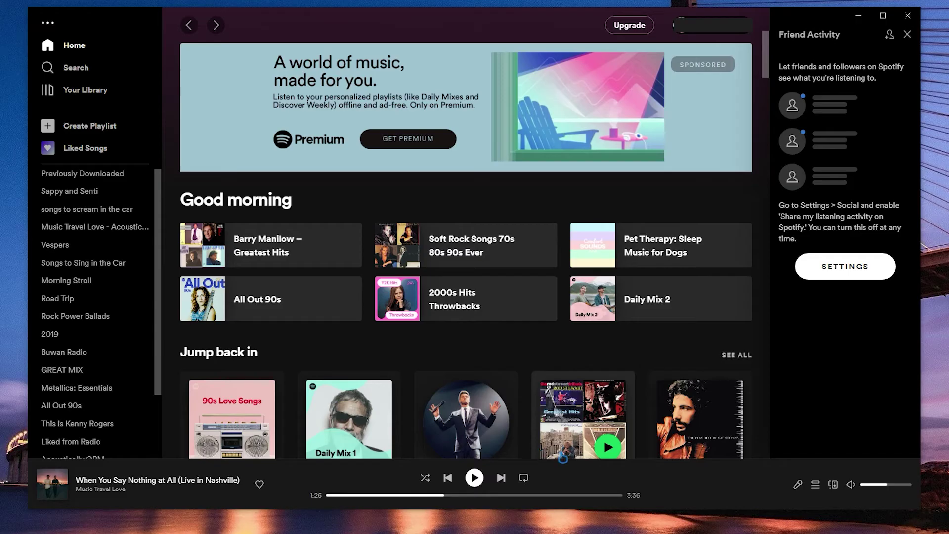
Close the Spotify window with its X button so the app can restart.
left_click(914, 20)
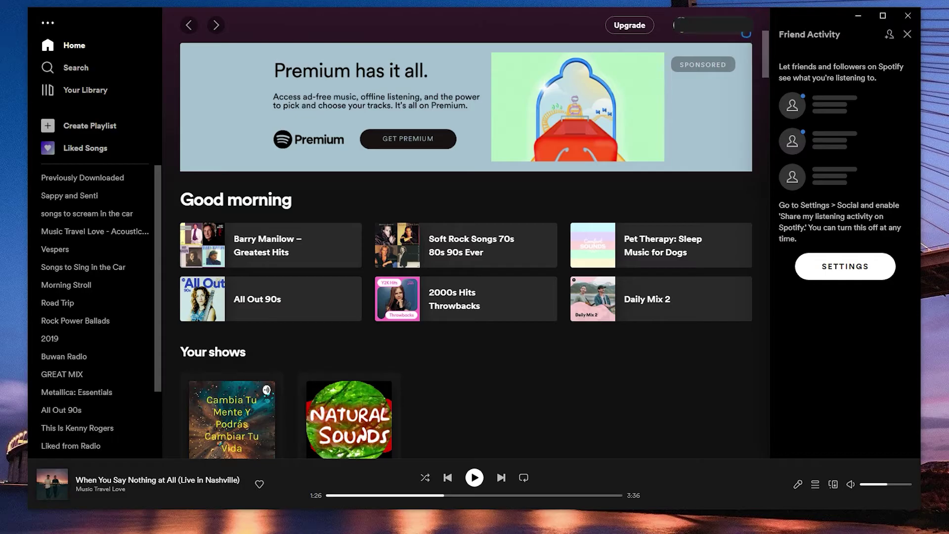
Log out from the profile menu and begin signing back into Spotify.
left_click(741, 27)
left_click(707, 171)
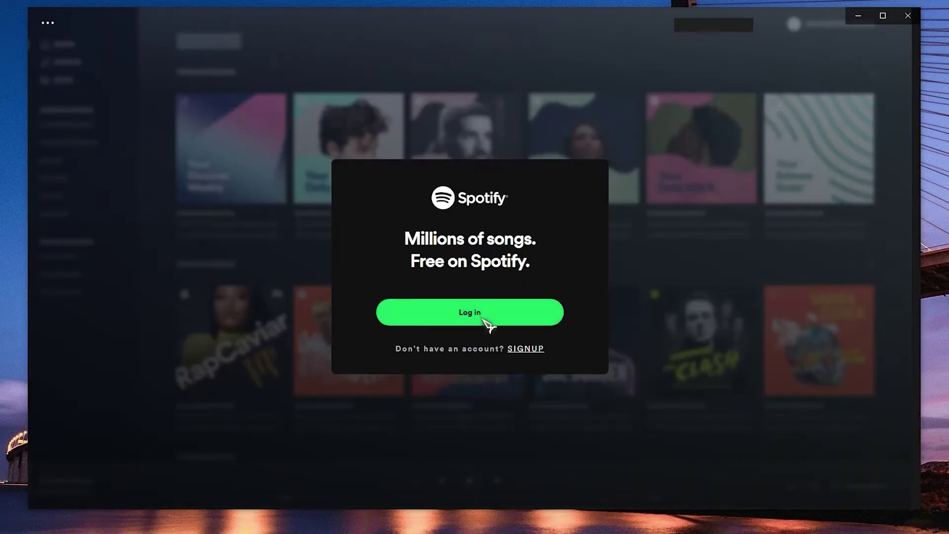
left_click(531, 322)
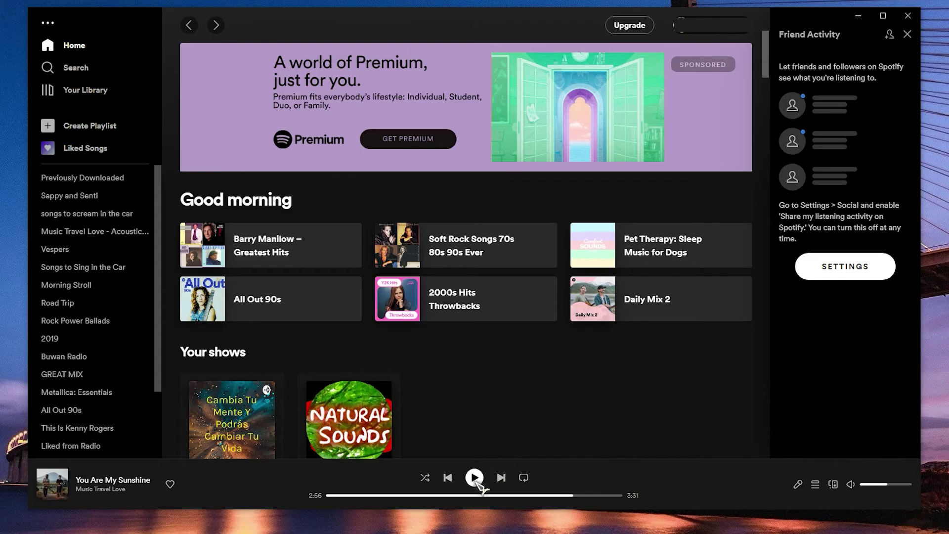
left_click(478, 484)
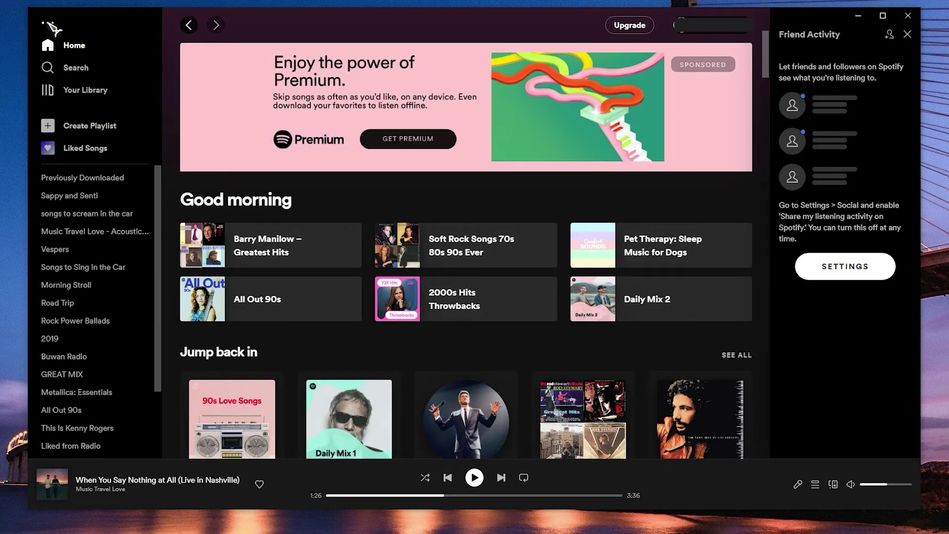
left_click(48, 23)
mouse_move(74, 58)
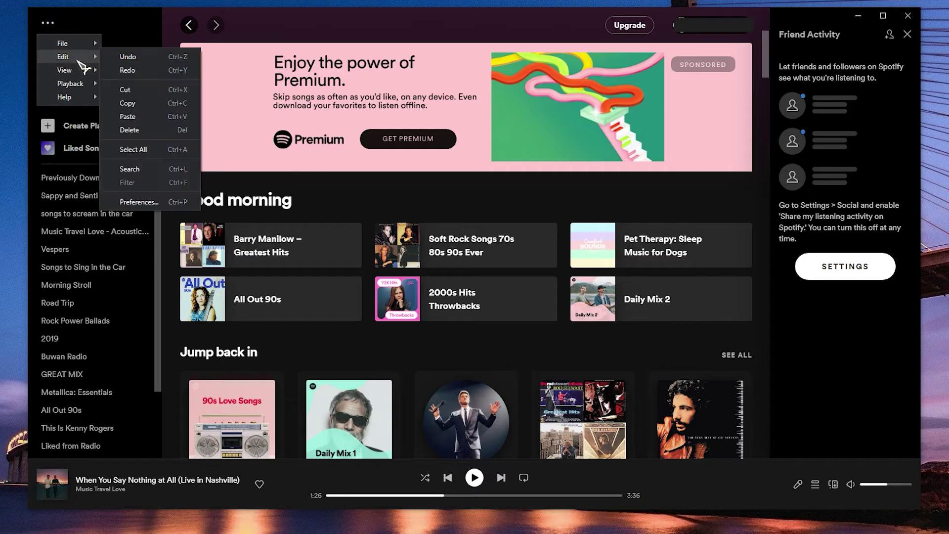
left_click(144, 203)
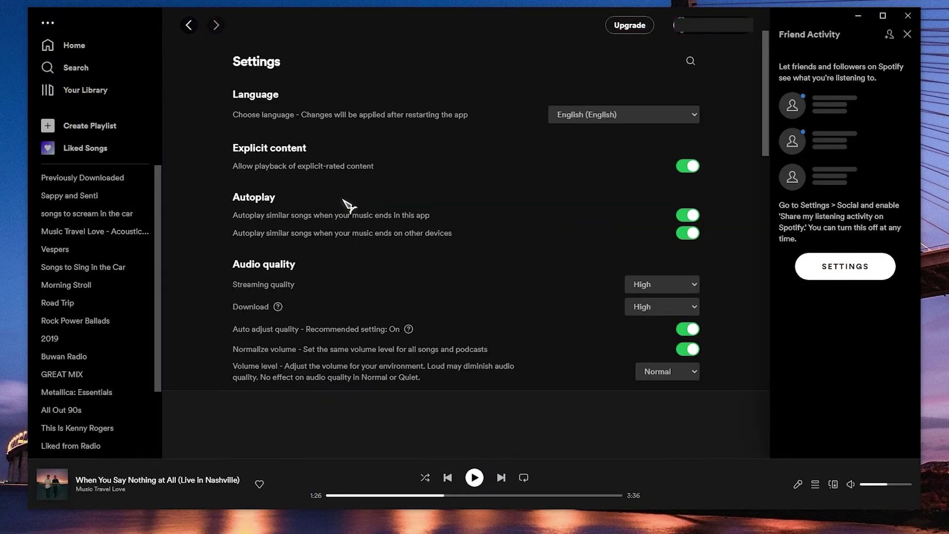
scroll(348, 206, "down", 20)
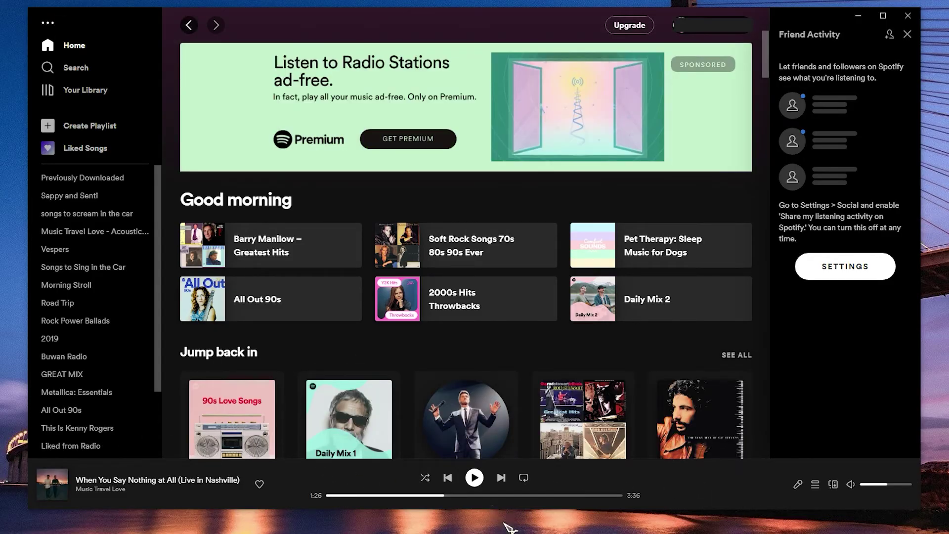
Open the folder picker for the offline storage location in Settings, then dismiss it unchanged.
left_click(47, 22)
mouse_move(74, 56)
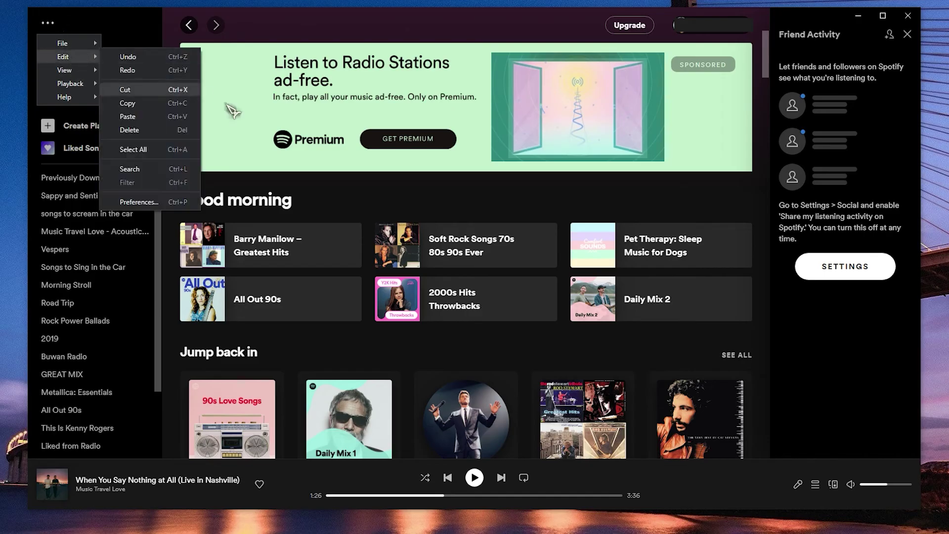
left_click(163, 201)
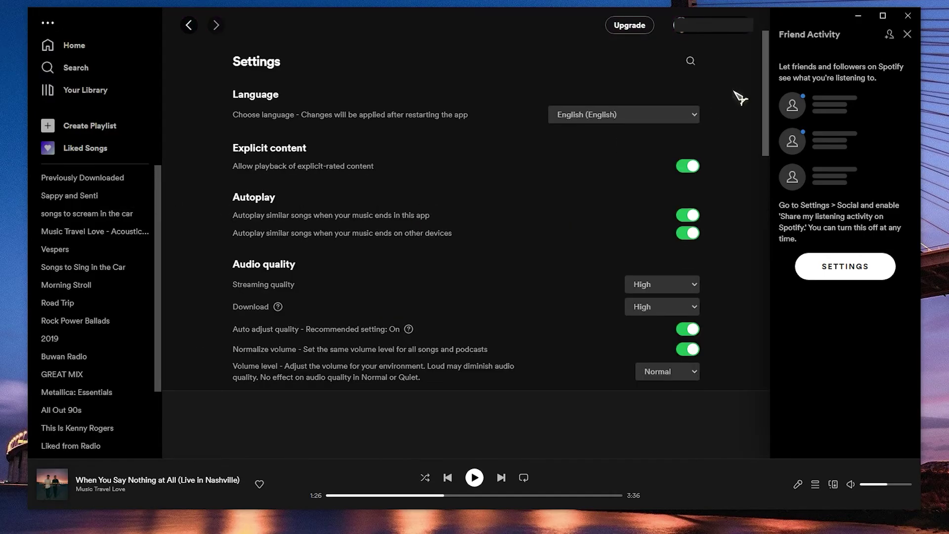
mouse_move(766, 96)
left_mouse_down()
mouse_move(770, 328)
mouse_move(776, 295)
left_mouse_up()
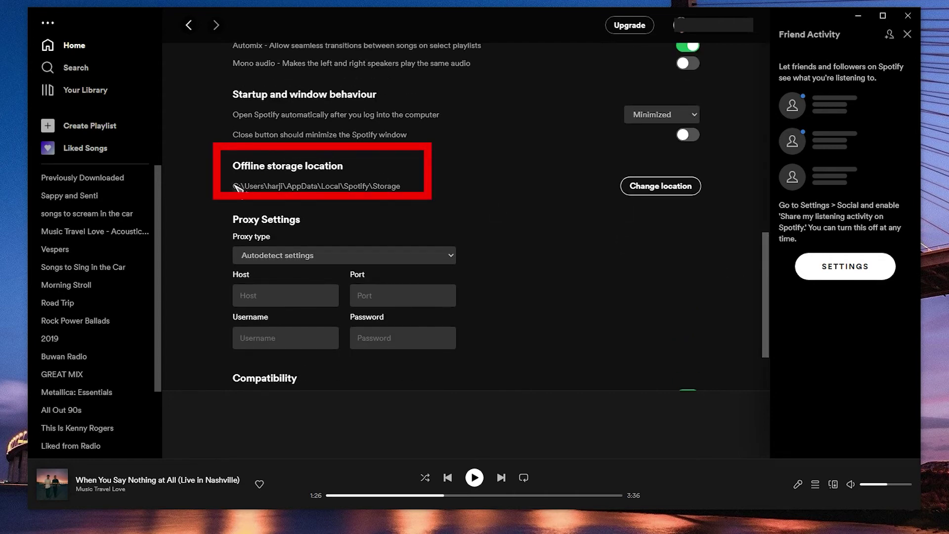
left_click(661, 186)
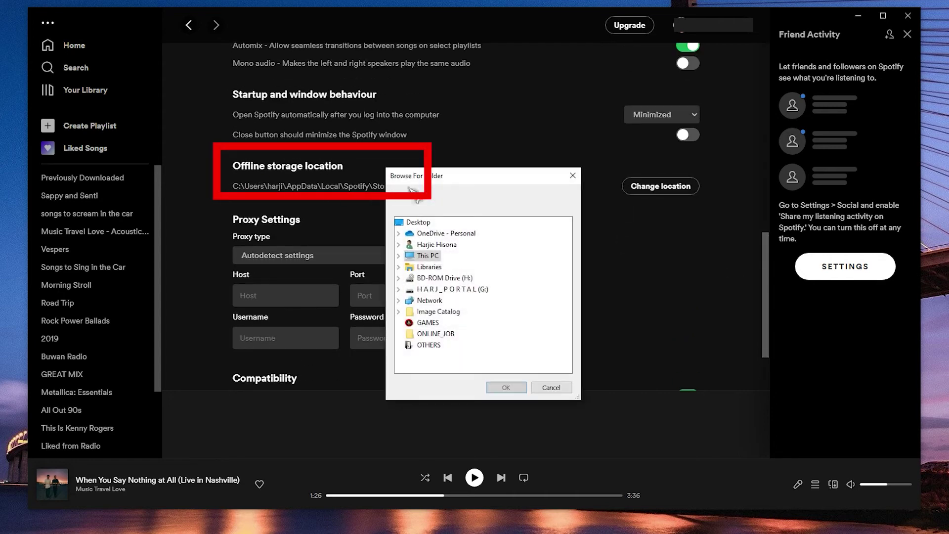
left_click(573, 175)
Browse from Local Disk (C:) into Spotify's Storage cache folder.
left_click_drag(572, 60, 556, 95)
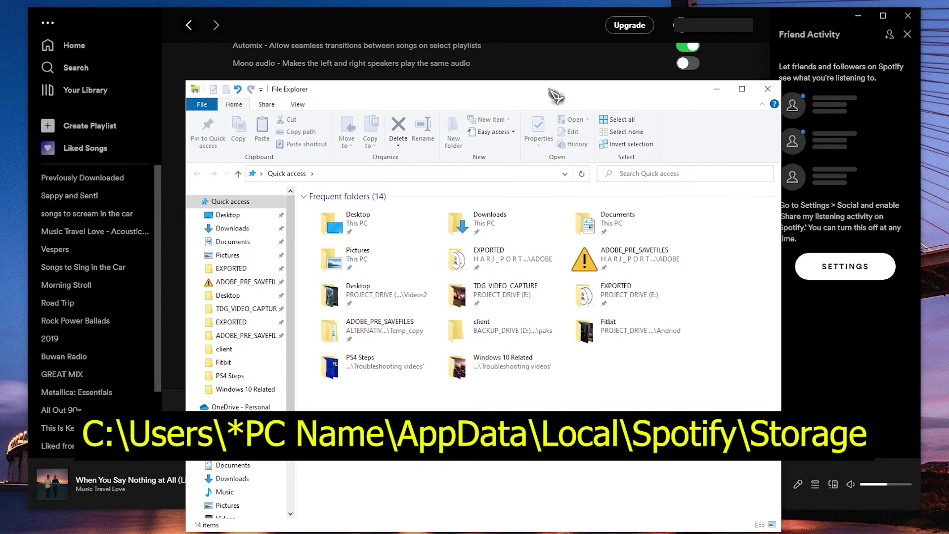
left_click(225, 425)
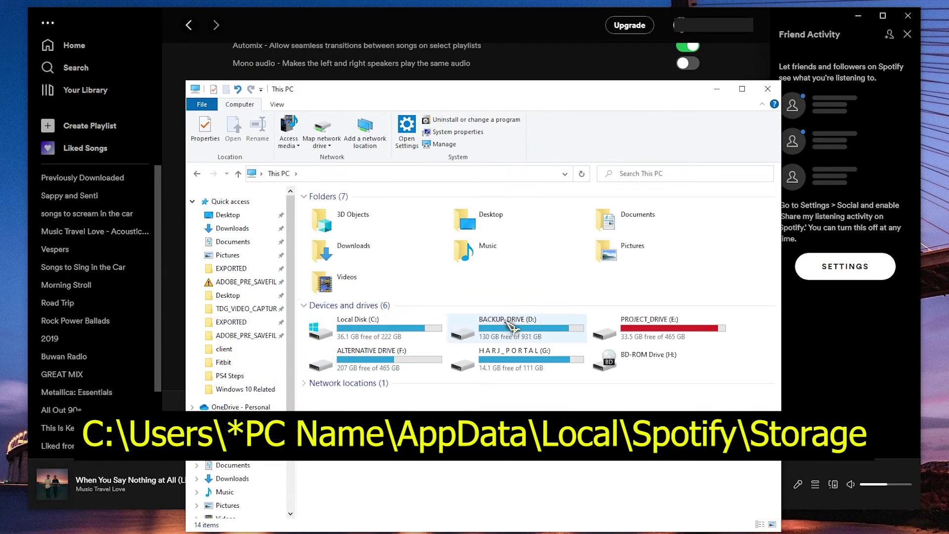
left_click(385, 335)
double_click(385, 334)
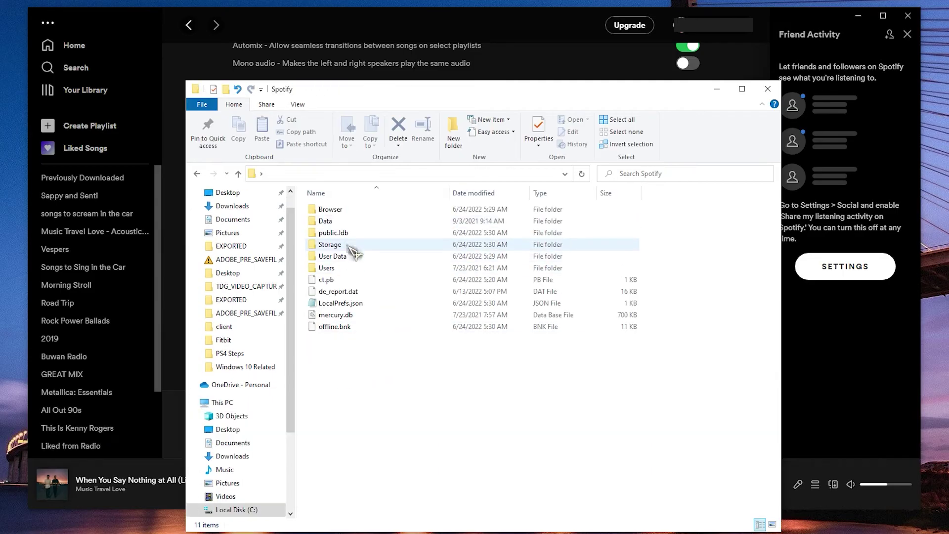
double_click(349, 245)
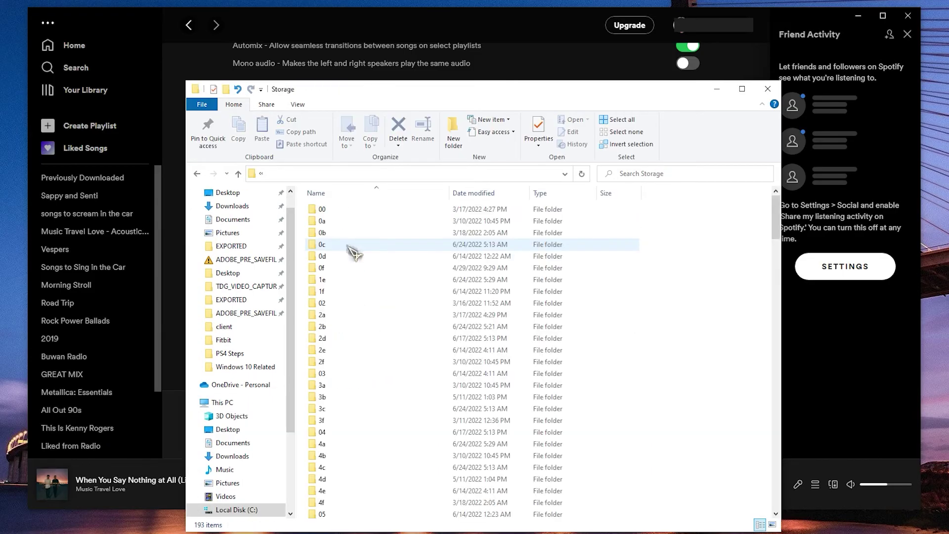
Select all 193 cache folders in Storage and delete them.
left_click(335, 281)
key("ctrl+a")
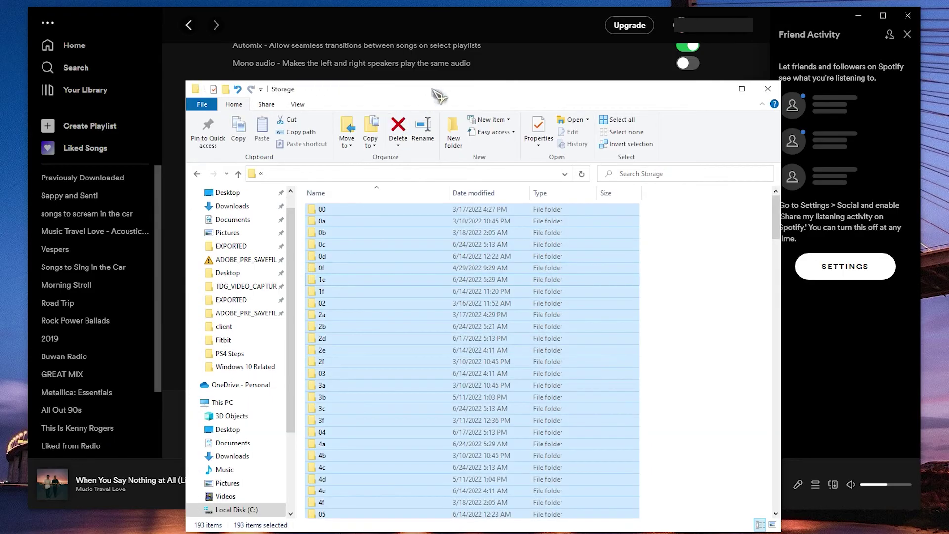
right_click(374, 271)
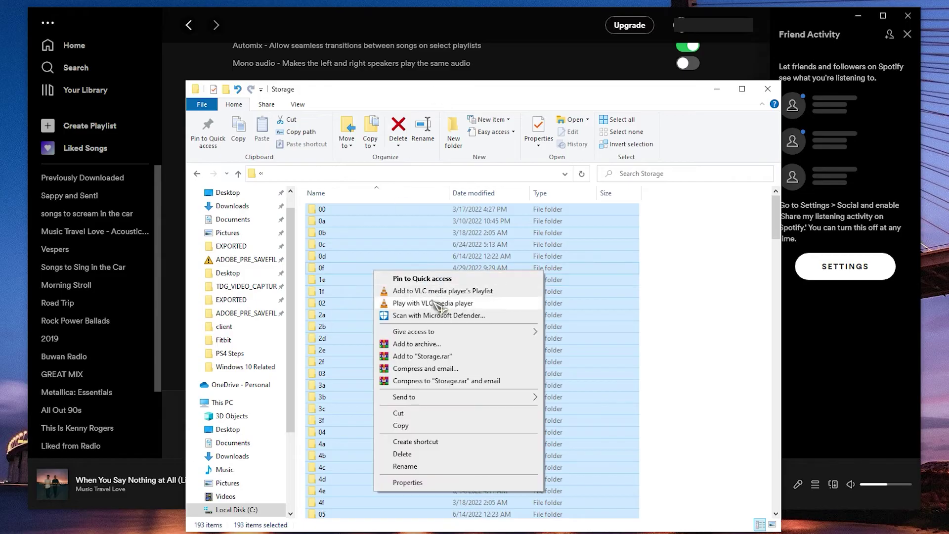
left_click(431, 426)
right_click(376, 278)
left_click(489, 470)
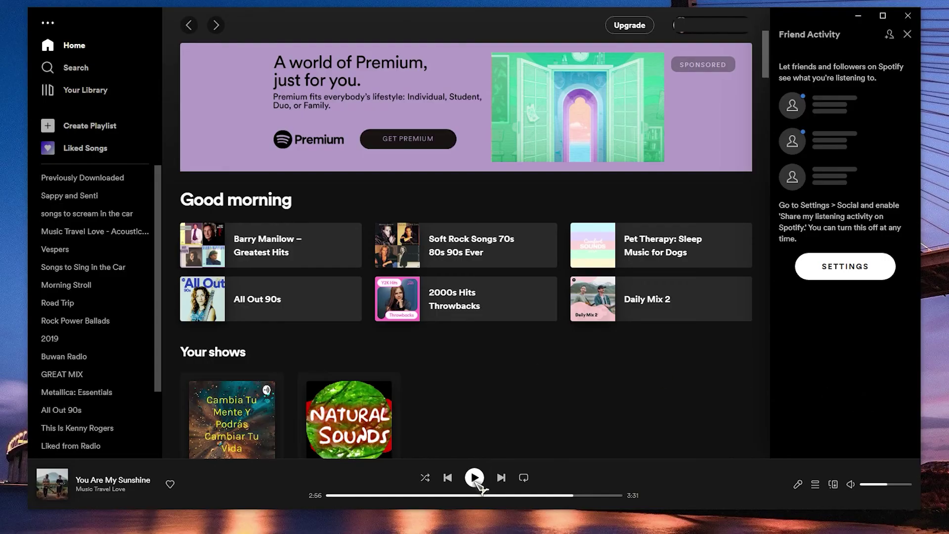
Resume the current song and scroll down Spotify's Settings page.
left_click(476, 479)
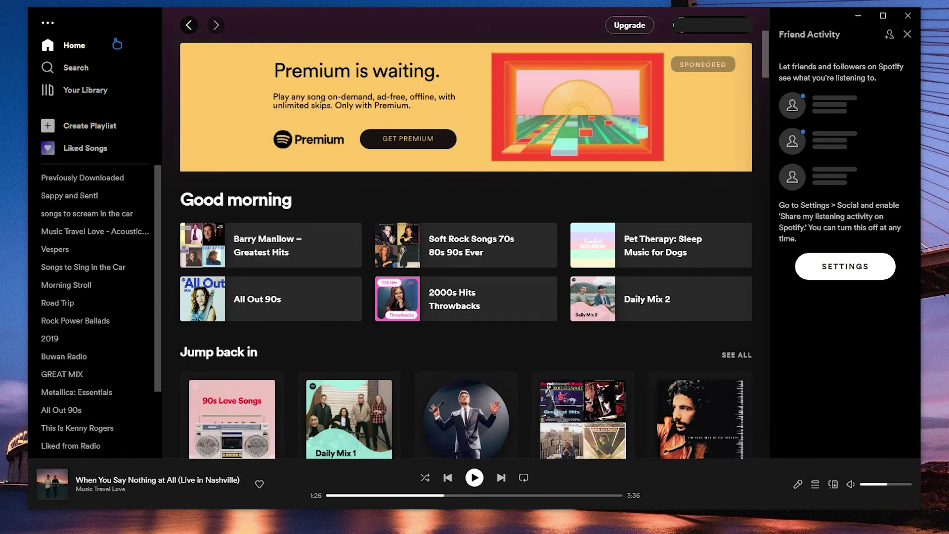
left_click(49, 23)
mouse_move(64, 58)
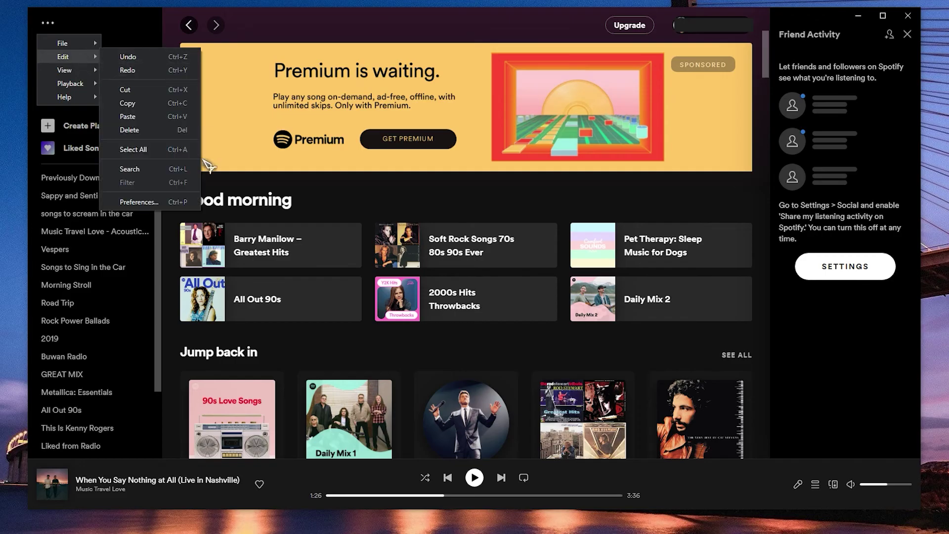
left_click(138, 203)
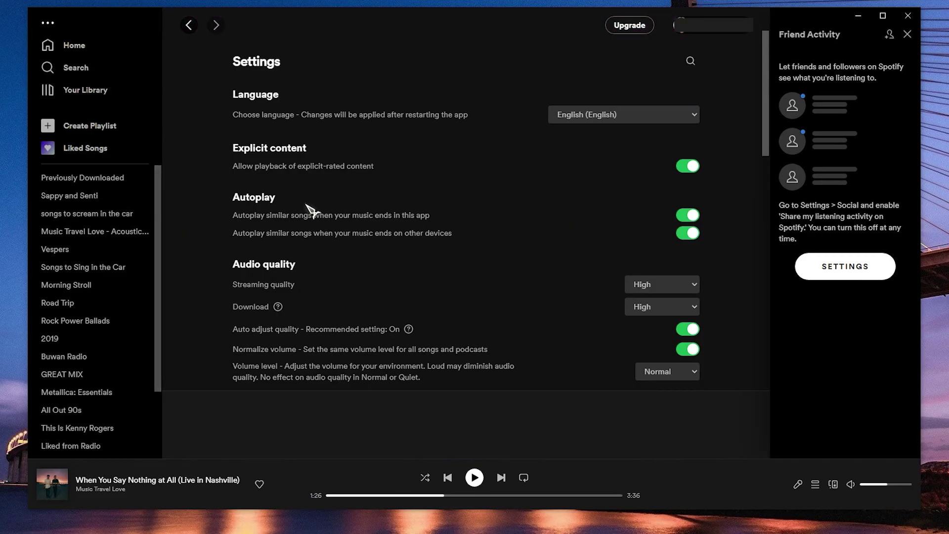
scroll(272, 285, "down", 3)
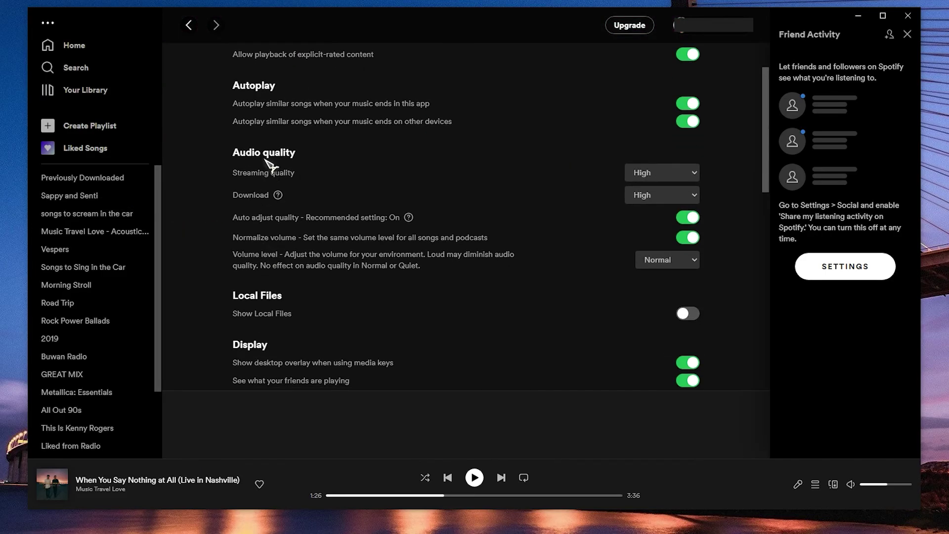
Set the streaming quality to Low and check the download quality options.
left_click(696, 173)
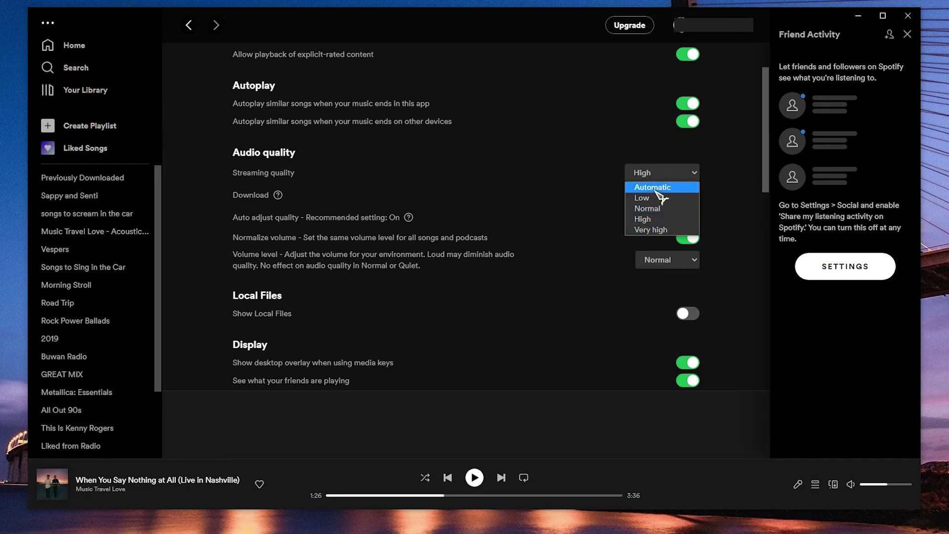
left_click(665, 187)
left_click(677, 178)
left_click(660, 198)
left_click(662, 196)
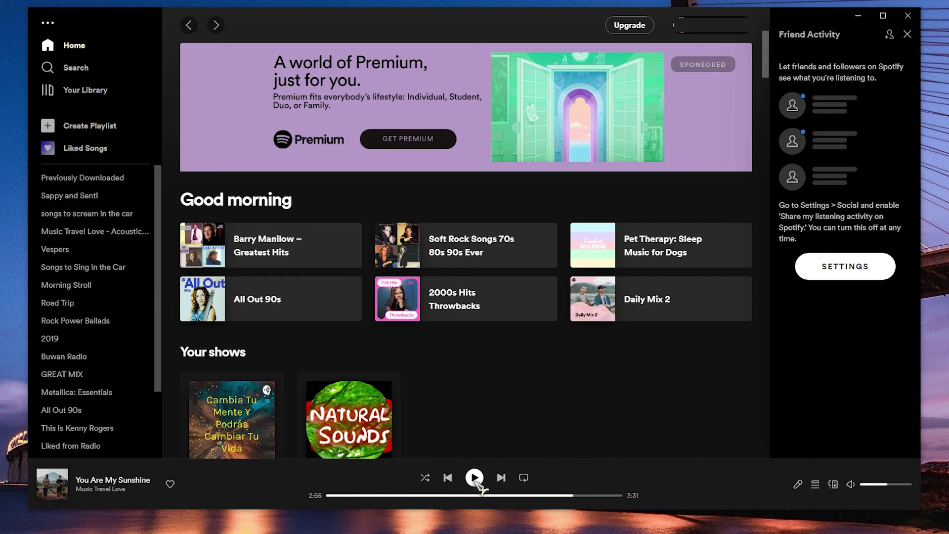
Resume 'You Are My Sunshine' from the player bar and switch to Search.
left_click(475, 477)
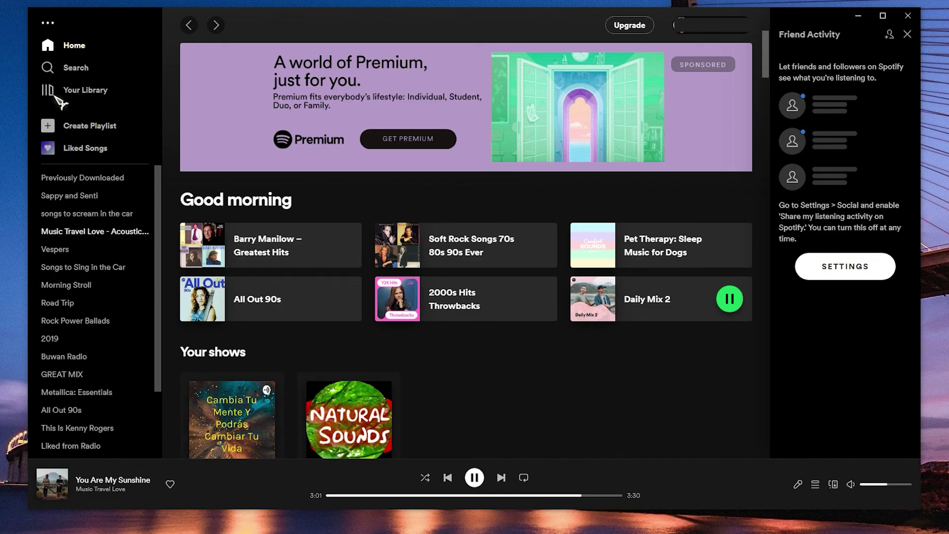
left_click(78, 72)
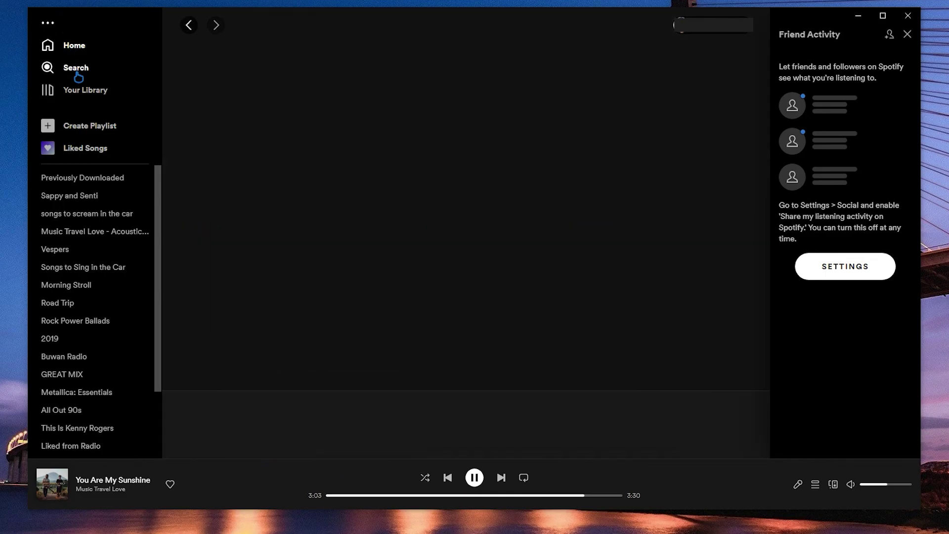